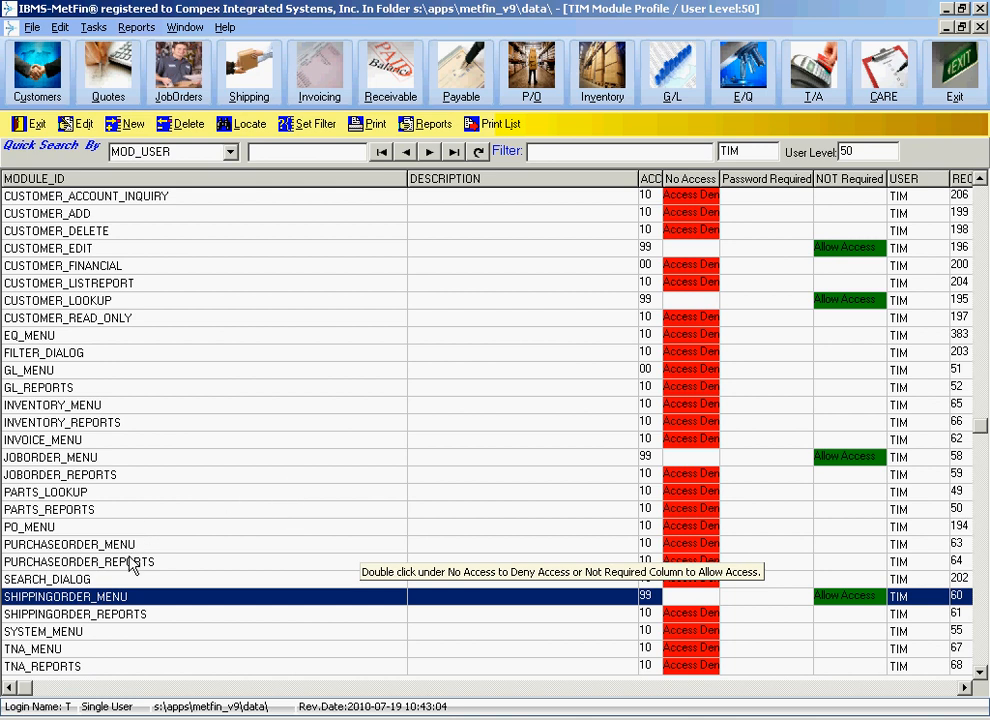
Step: Allow the user access to the CUSTOMER_FINANCIAL module without a password
{"action": "left_click", "coordinate": [126, 265]}
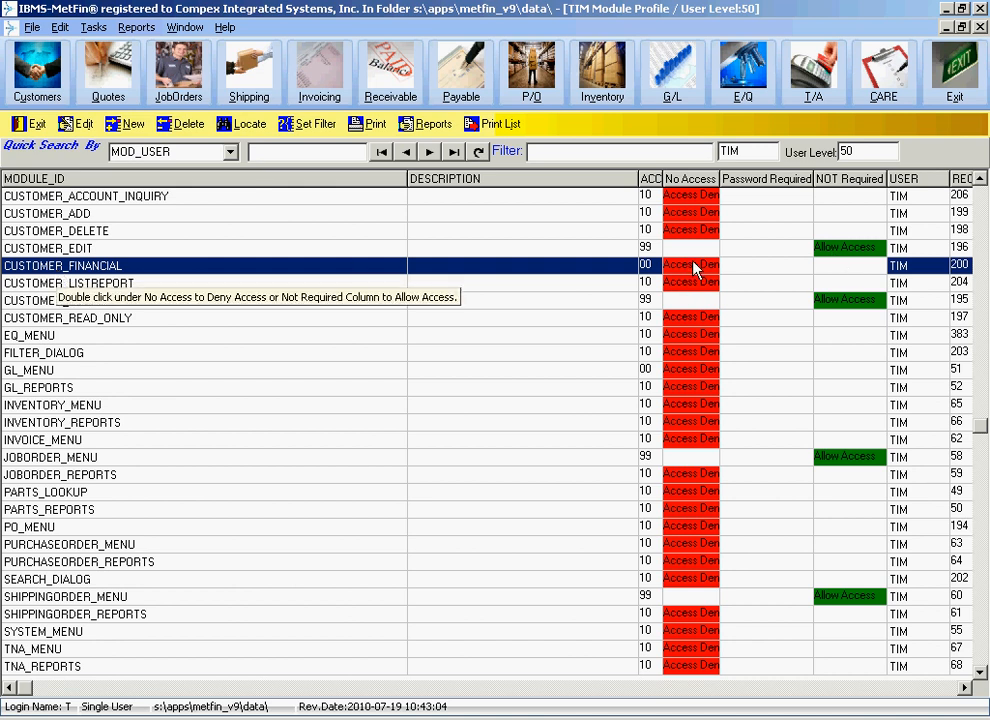
{"action": "double_click", "coordinate": [838, 268]}
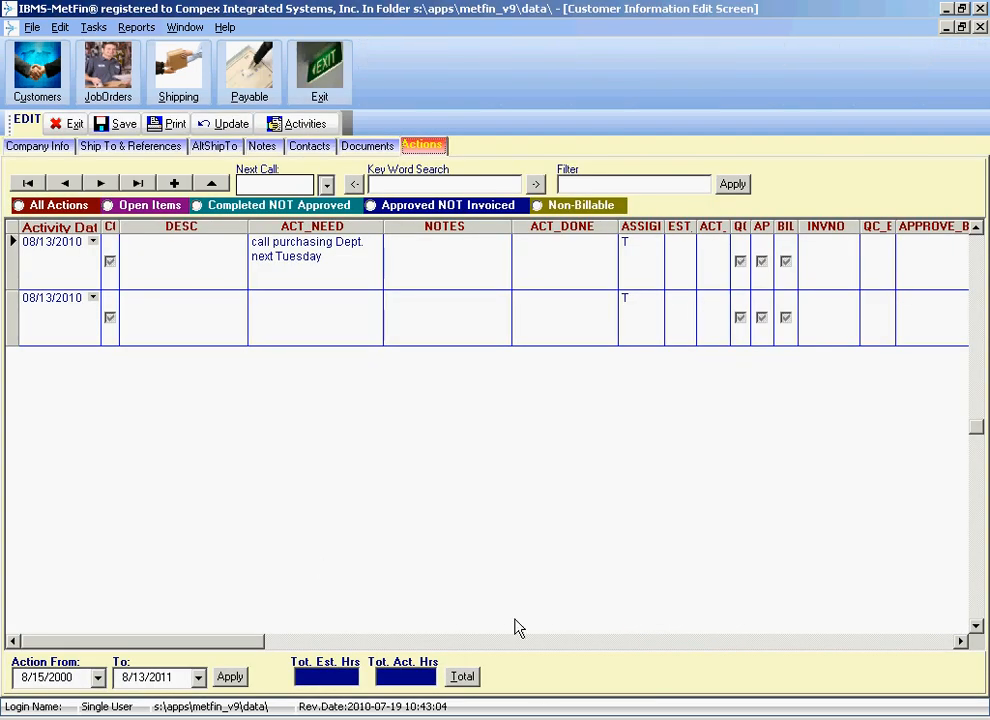
Step: Reopen the Control Mfg. Company record for editing in the customer session, view its financial information, and close the record
{"action": "left_click", "coordinate": [68, 123]}
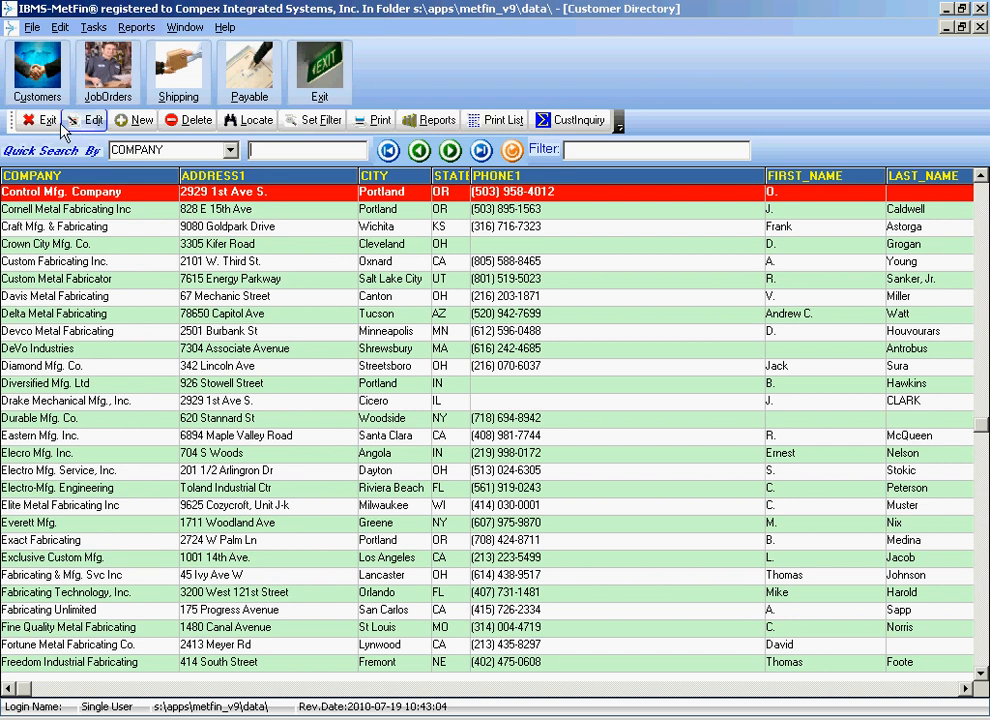
{"action": "left_click", "coordinate": [90, 121]}
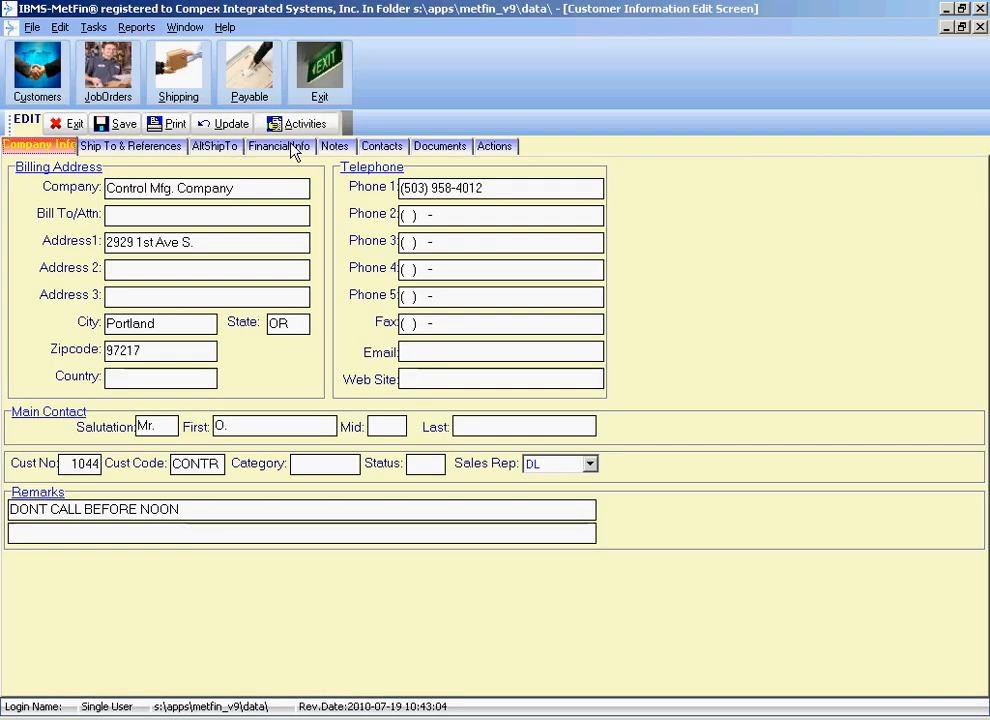
{"action": "left_click", "coordinate": [291, 148]}
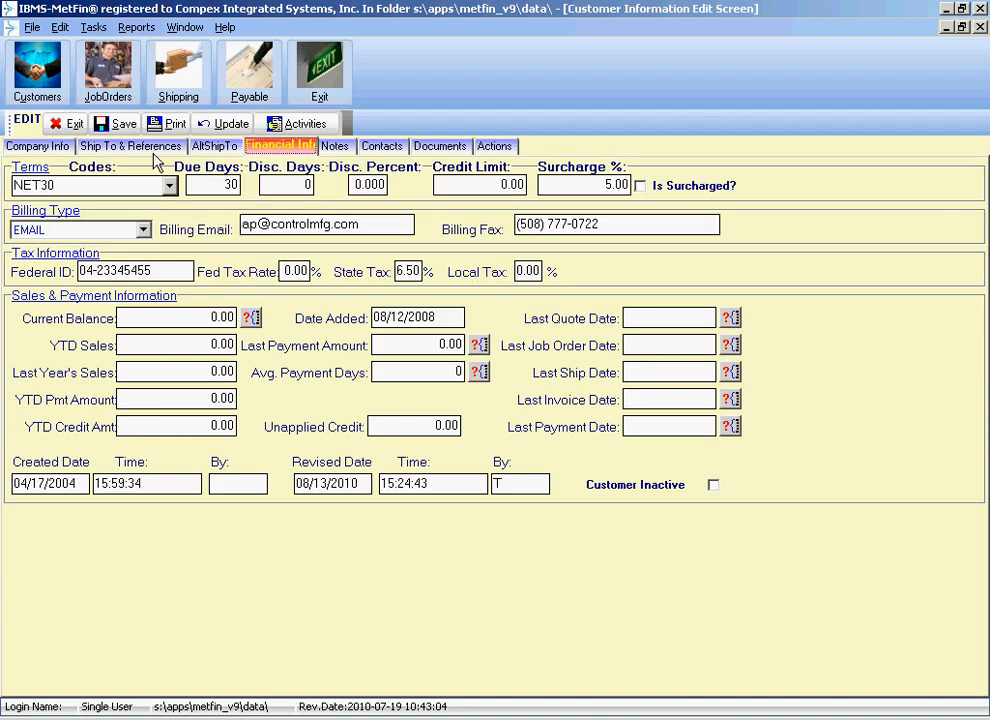
{"action": "left_click", "coordinate": [72, 124]}
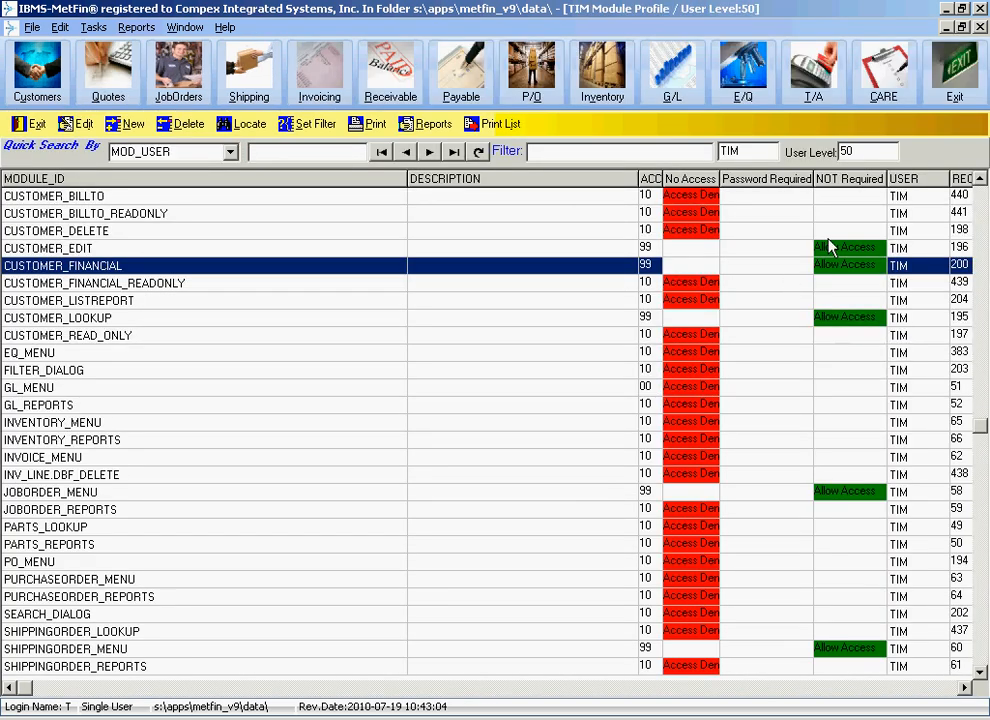
Step: Deny the user access to the CUSTOMER_FINANCIAL module in the module profile
{"action": "double_click", "coordinate": [695, 271]}
{"action": "double_click", "coordinate": [697, 274]}
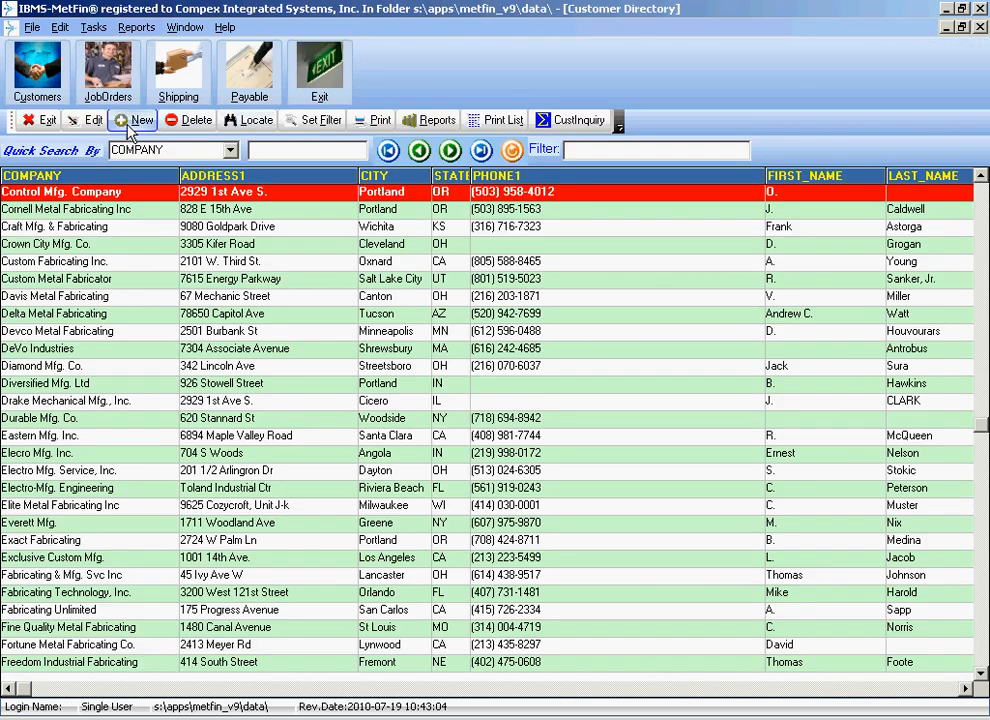
Step: Open the Control Mfg. Company record again to check which information sections are offered, and close it
{"action": "left_click", "coordinate": [116, 196]}
{"action": "double_click", "coordinate": [116, 196]}
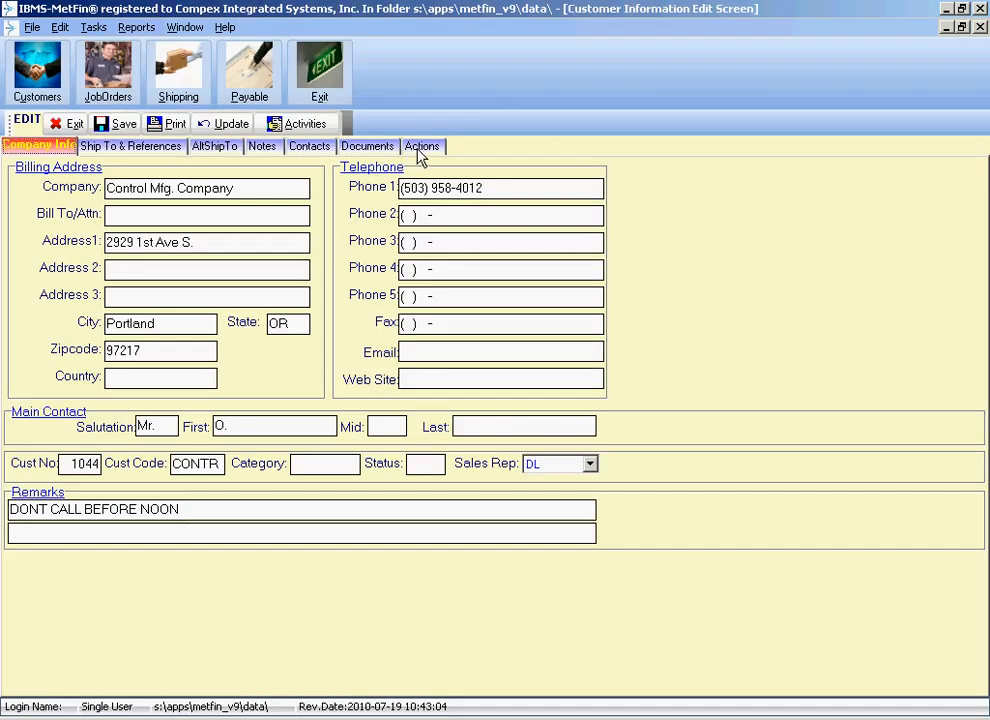
{"action": "left_click", "coordinate": [66, 124]}
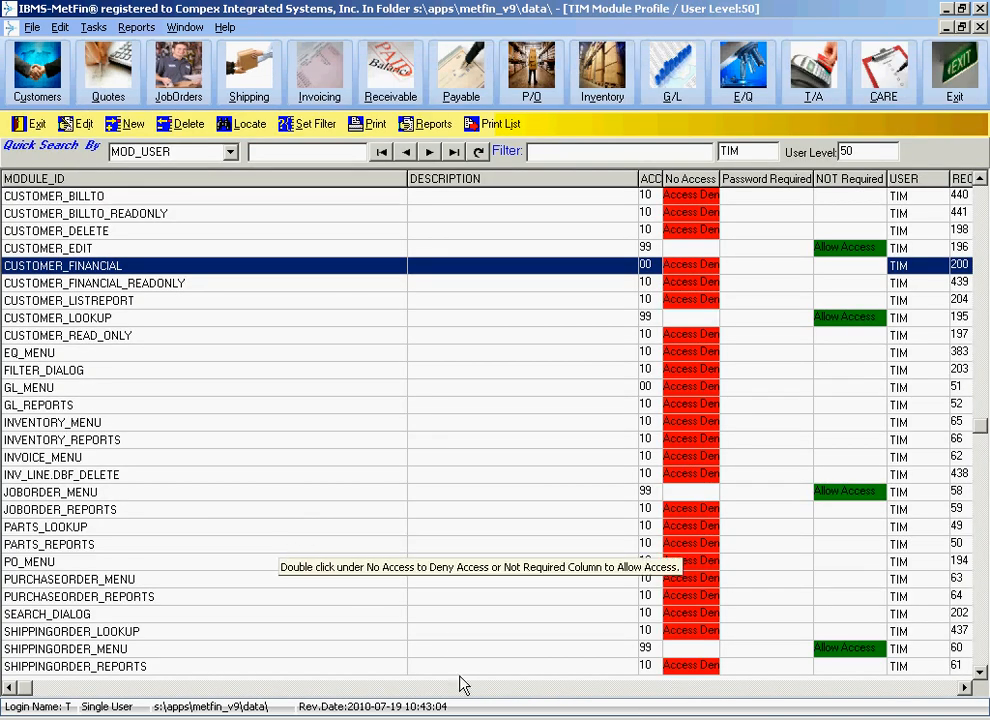
Step: Set the CUSTOMER_LISTREPORT module to Password Required in the user's module profile
{"action": "left_click", "coordinate": [112, 302]}
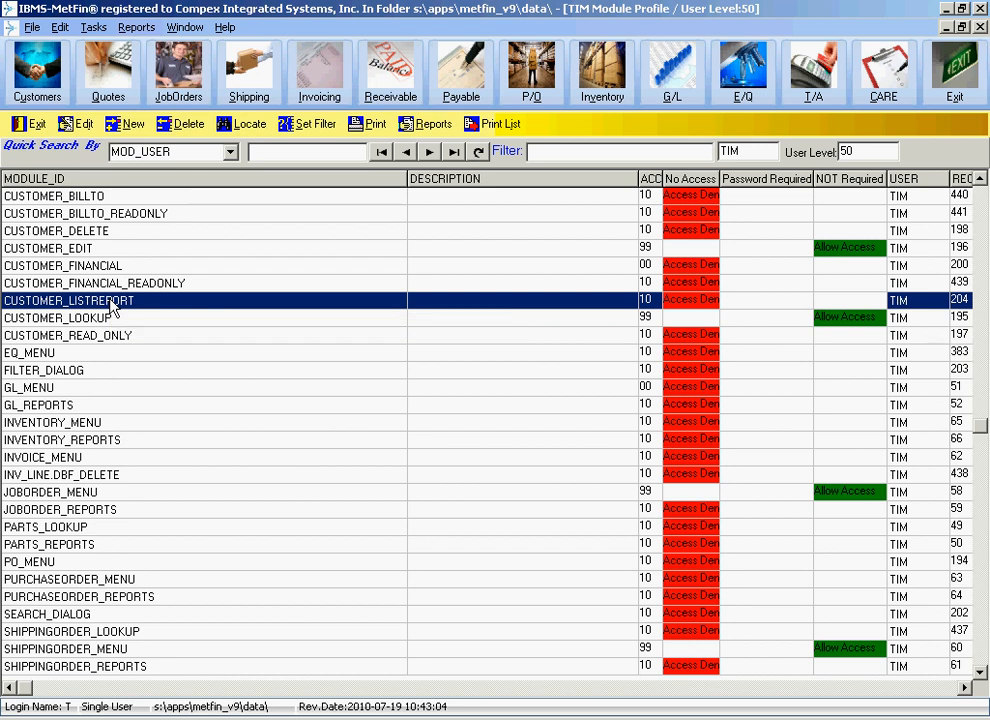
{"action": "left_click", "coordinate": [800, 302]}
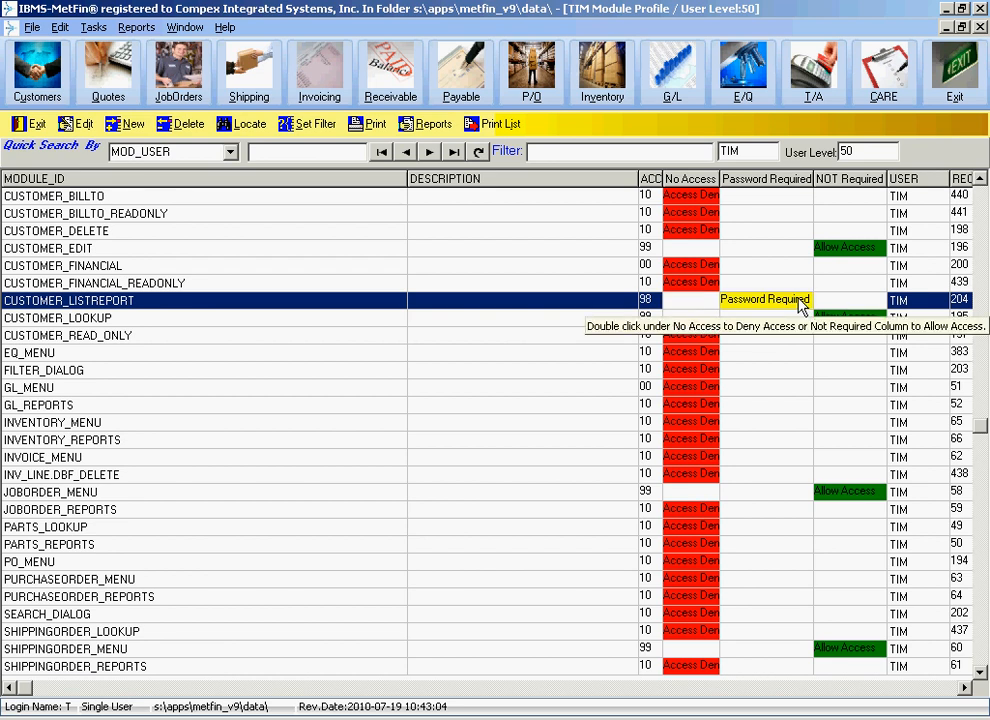
Step: Switch to the Customer Directory session and test its list printing and customer report access, cancelling the report dialog
{"action": "left_click", "coordinate": [640, 719]}
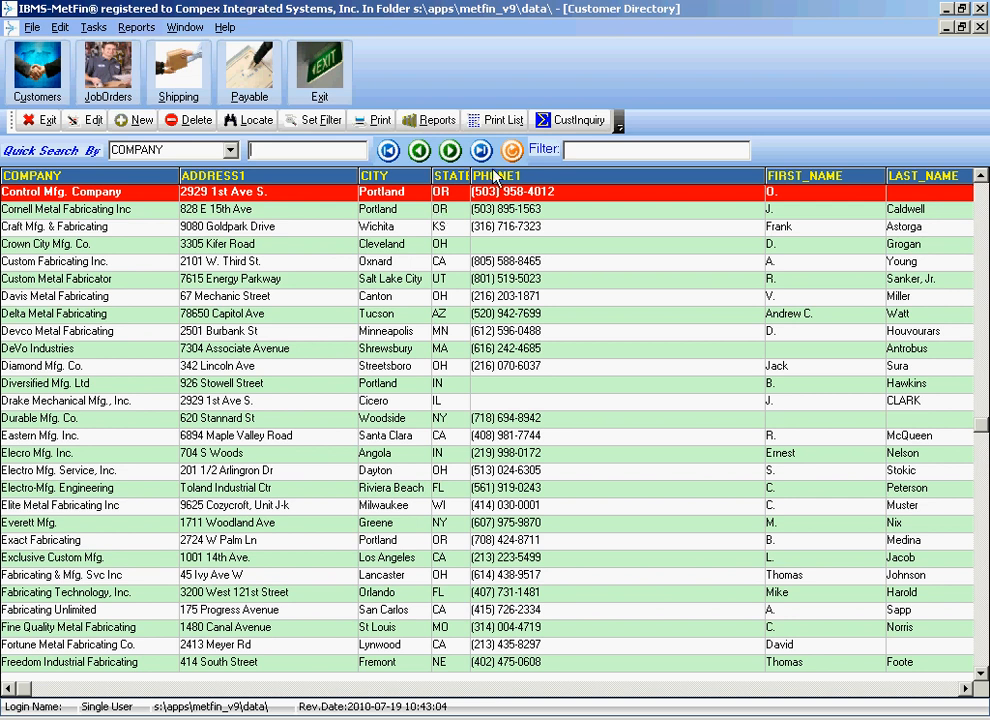
{"action": "left_click", "coordinate": [508, 127]}
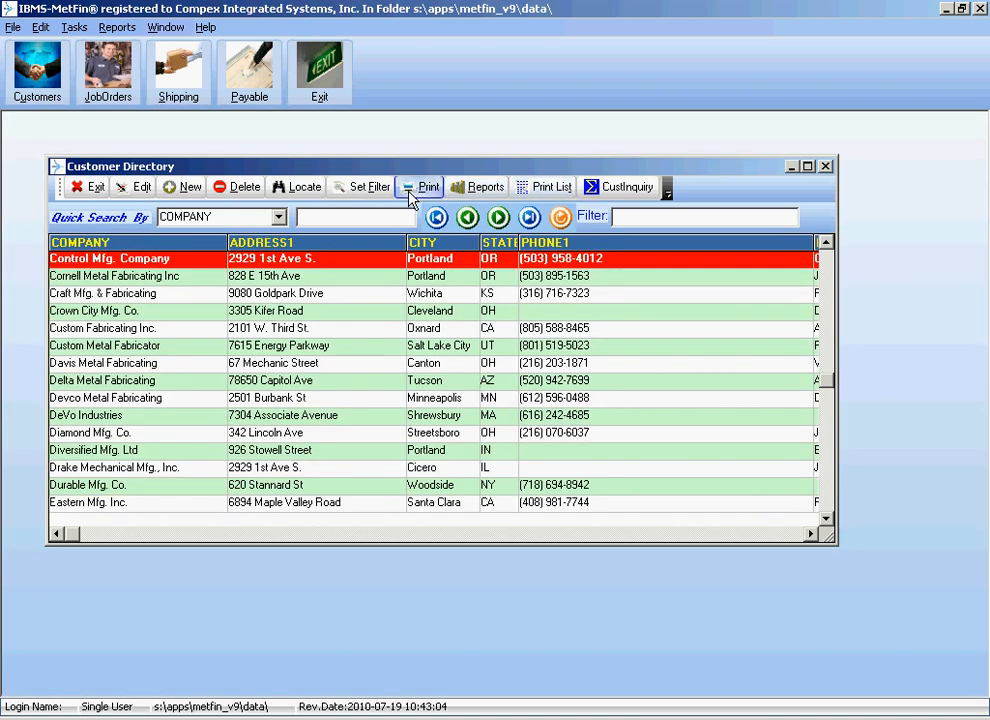
{"action": "left_click", "coordinate": [425, 189]}
{"action": "left_click", "coordinate": [472, 413]}
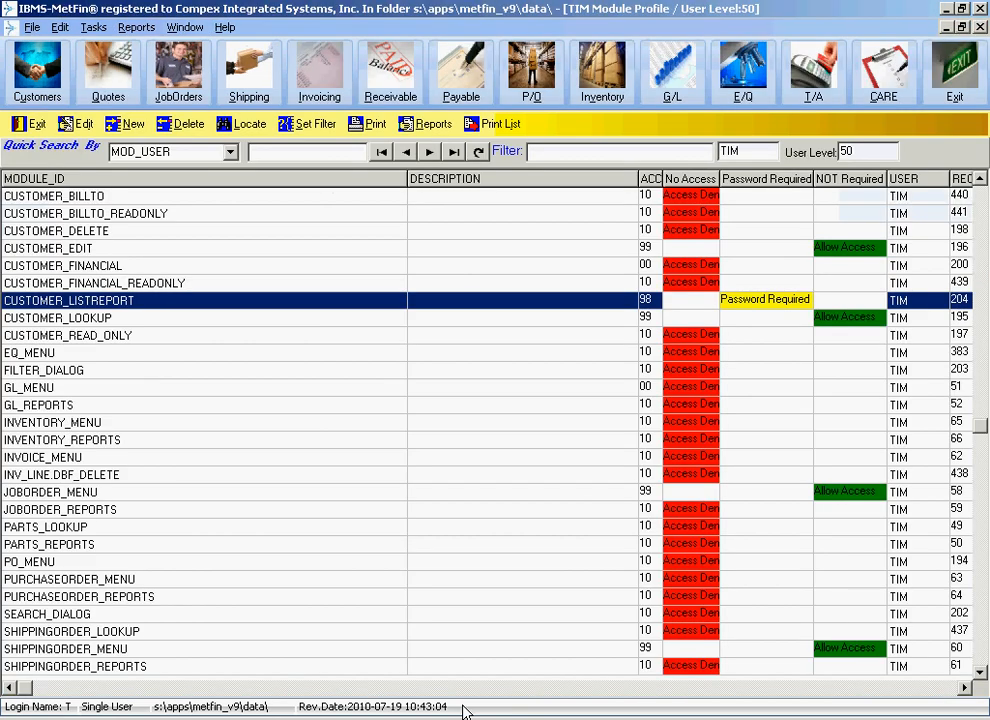
Step: Set both CUSTOMER.DBF_LOOKUP_LIST_REPORT and CUSTOMER.DBF_LOOKUP_LIST_REPOR to Password Required in the user's module profile
{"action": "left_click", "coordinate": [673, 319]}
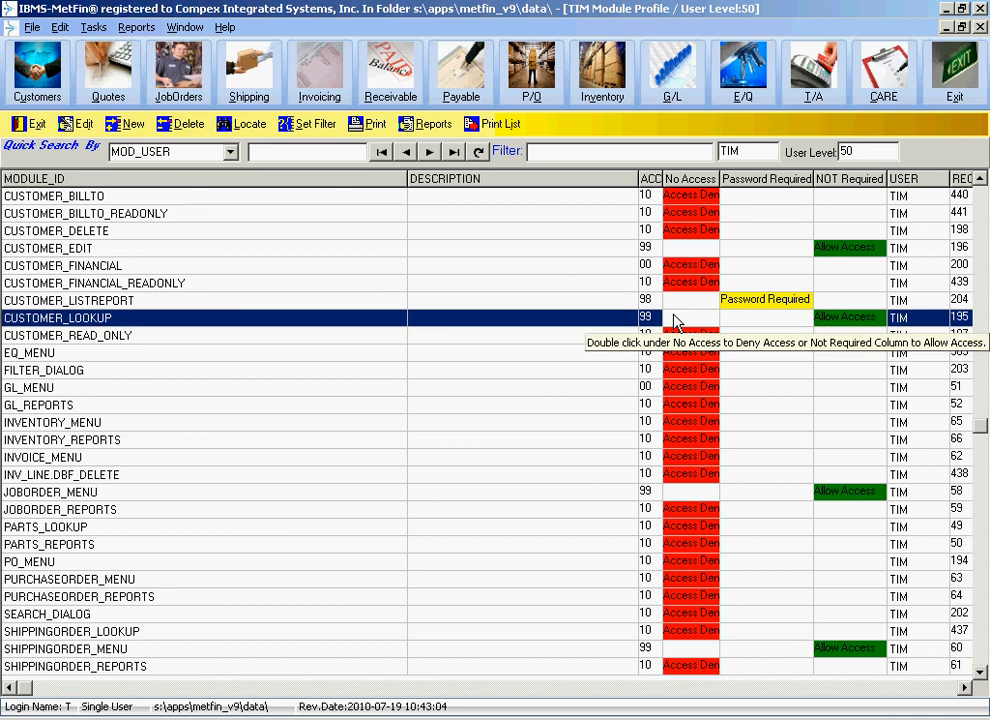
{"action": "left_click", "coordinate": [345, 302]}
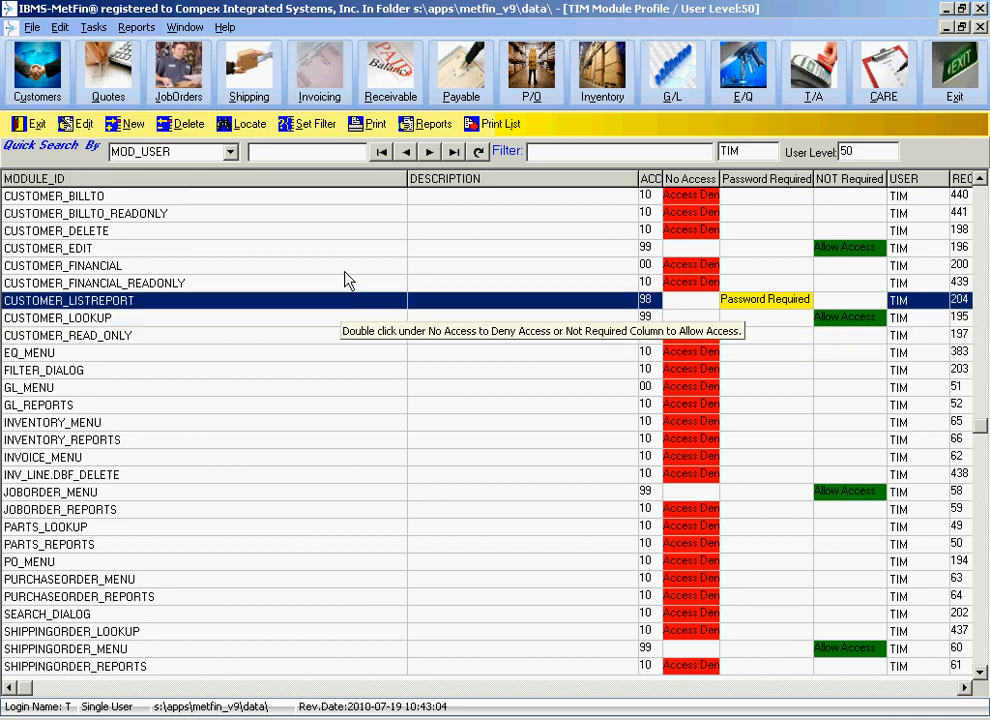
{"action": "left_click", "coordinate": [980, 178]}
{"action": "left_click", "coordinate": [980, 178]}
{"action": "left_click", "coordinate": [980, 178]}
{"action": "left_click", "coordinate": [980, 178]}
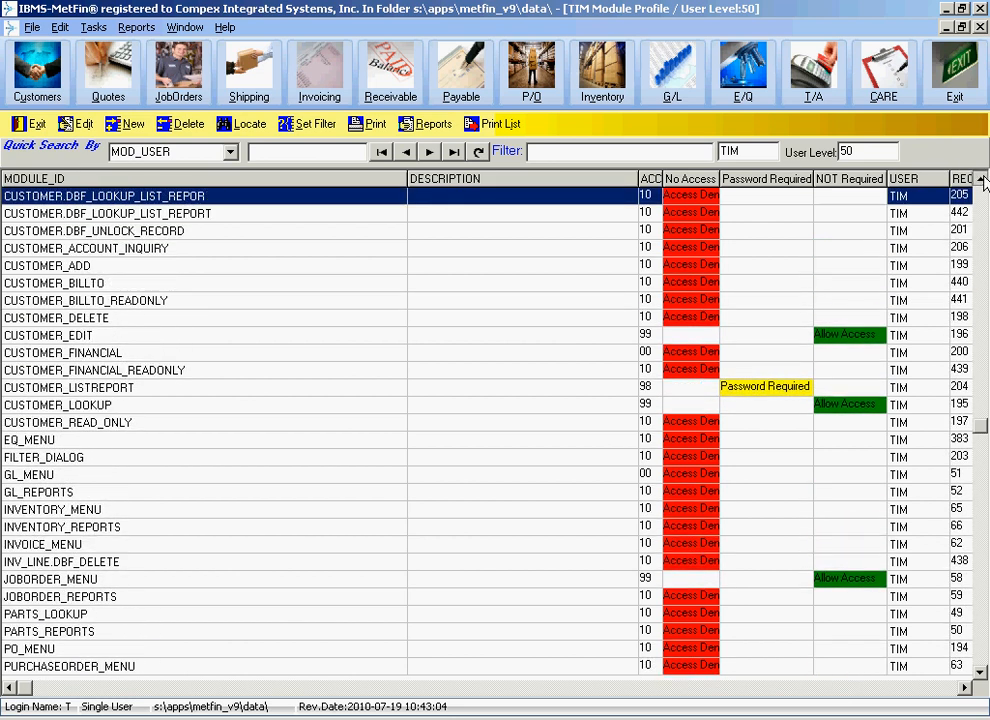
{"action": "left_click", "coordinate": [980, 178]}
{"action": "left_click", "coordinate": [980, 178]}
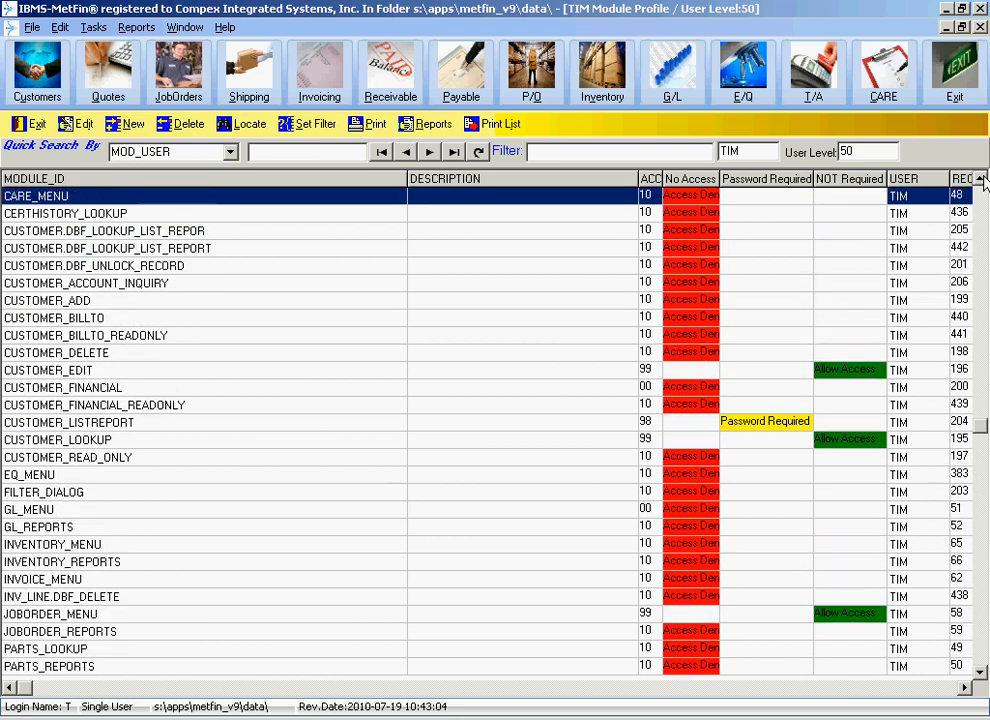
{"action": "left_click", "coordinate": [114, 248]}
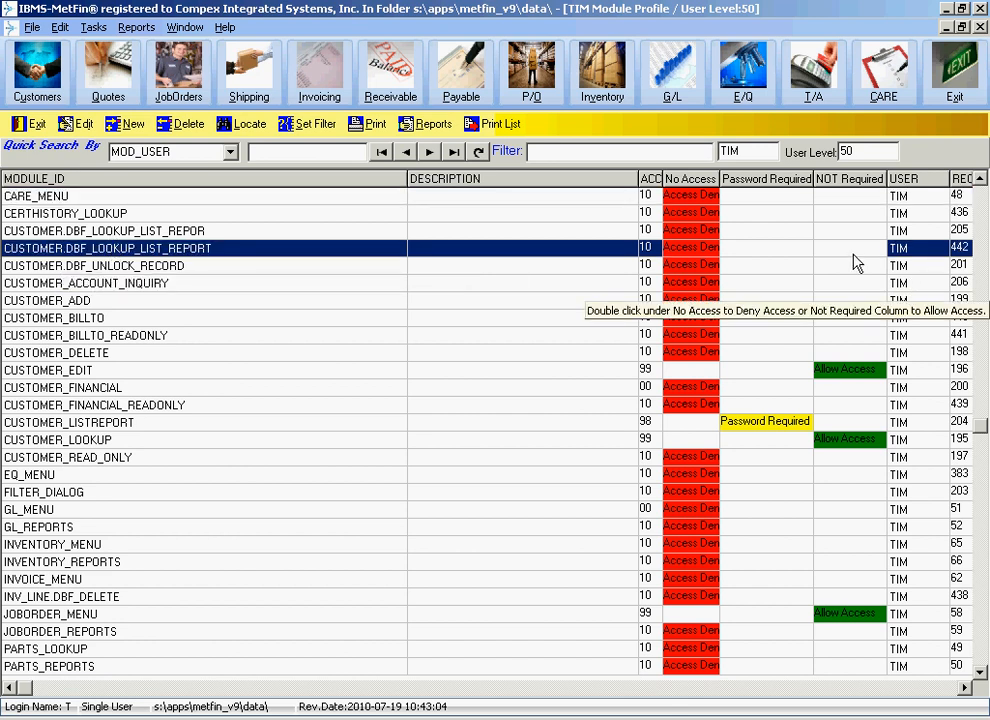
{"action": "double_click", "coordinate": [791, 250]}
{"action": "double_click", "coordinate": [780, 229]}
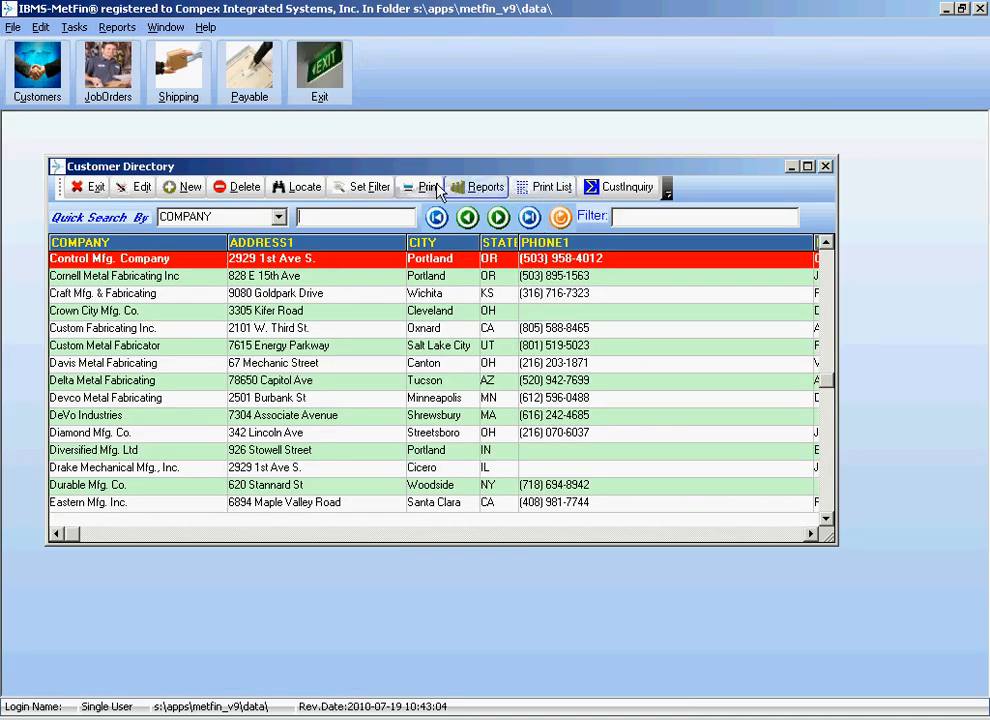
Step: Open the customer list report criteria in the Customer Directory session, cancel them, and maximize the directory window
{"action": "left_click", "coordinate": [438, 190]}
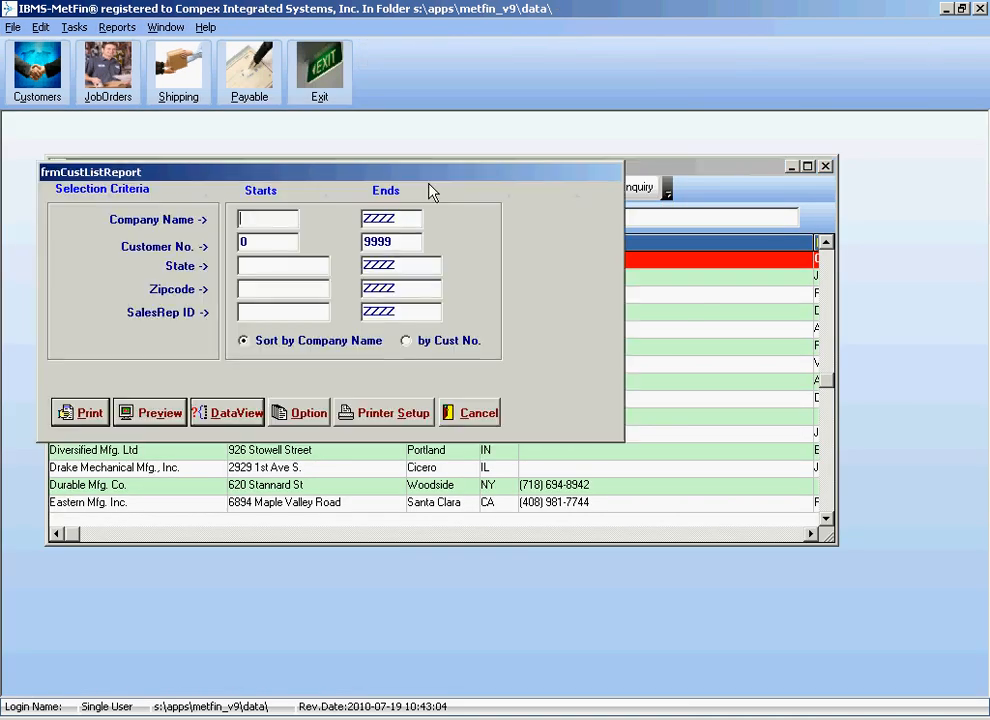
{"action": "left_click", "coordinate": [462, 411]}
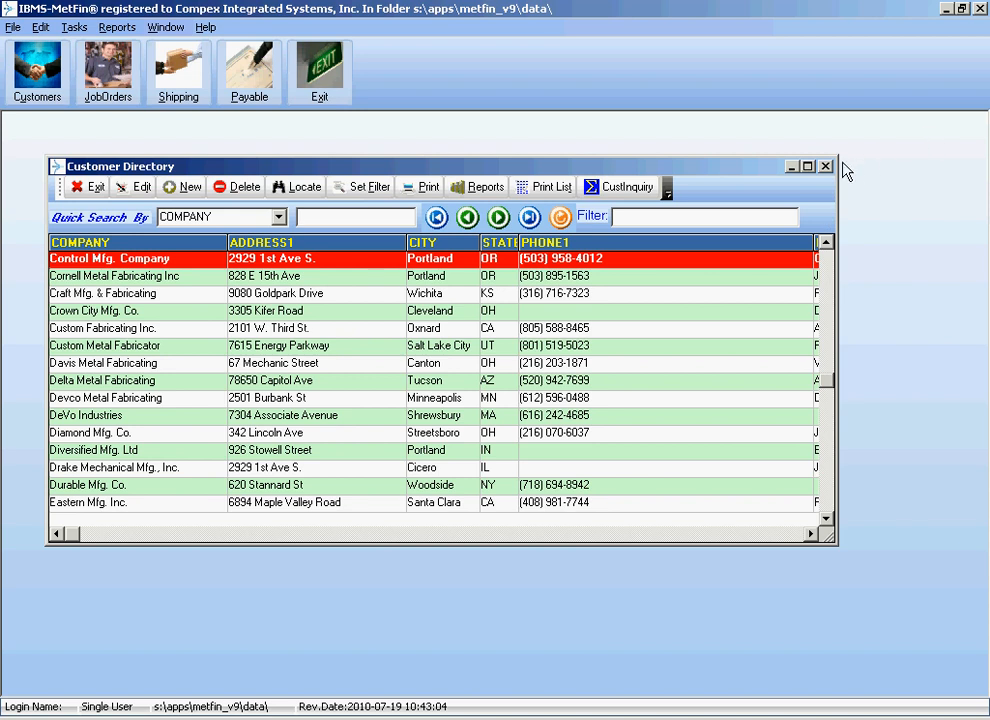
{"action": "left_click", "coordinate": [808, 166]}
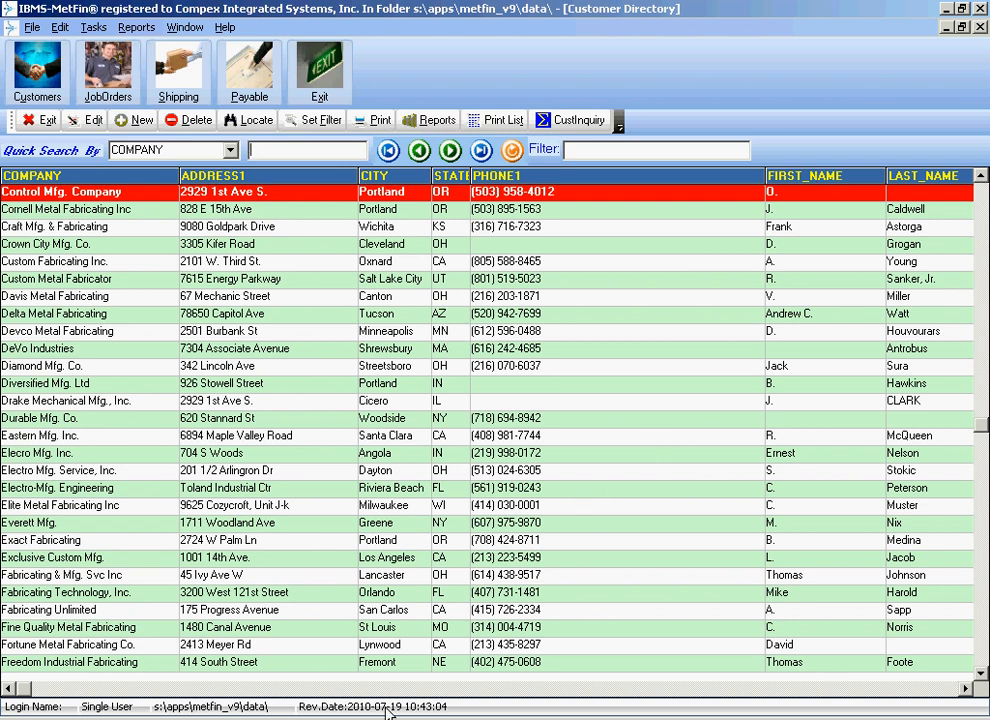
Step: Preview the customer list report sorted by company name, and close the preview and its criteria dialog
{"action": "left_click", "coordinate": [560, 718]}
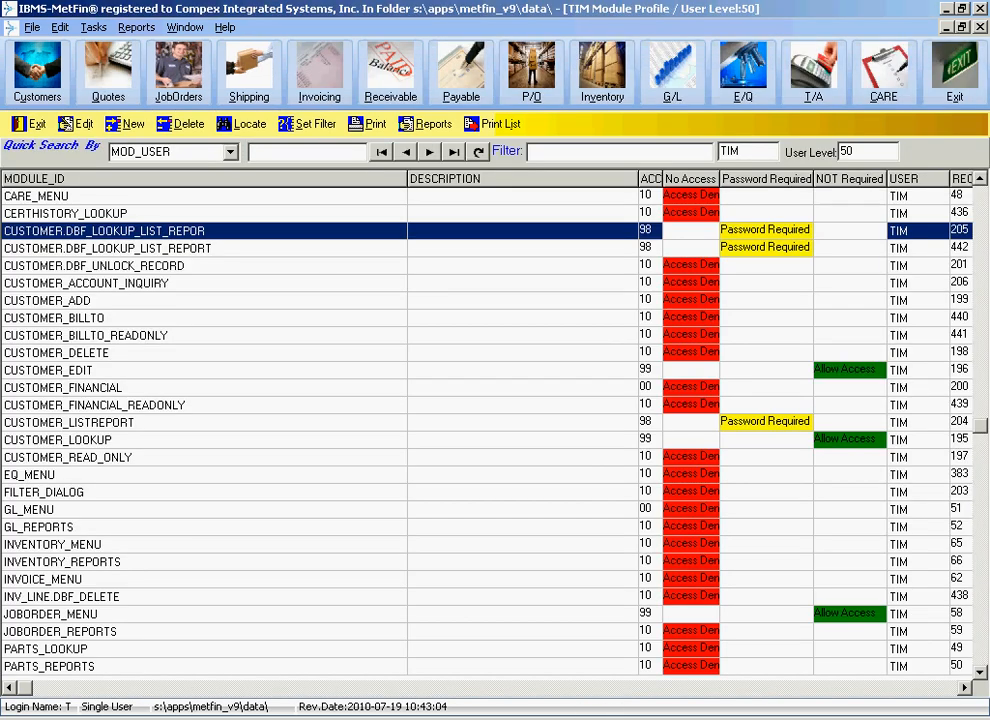
{"action": "left_click", "coordinate": [619, 714]}
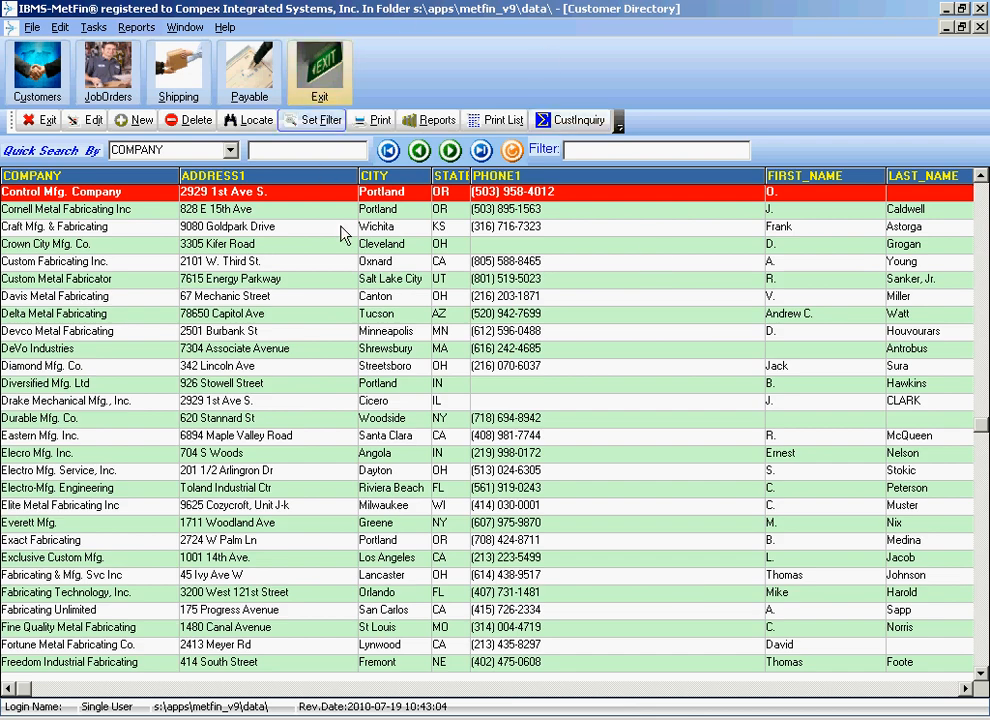
{"action": "left_click", "coordinate": [379, 121]}
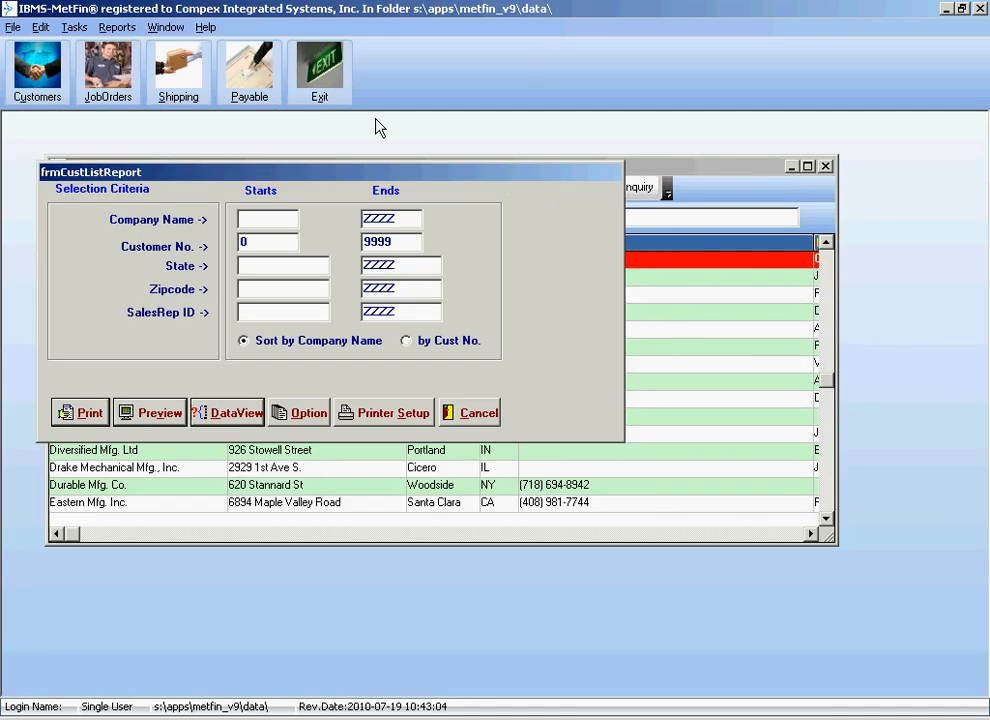
{"action": "left_click", "coordinate": [160, 413]}
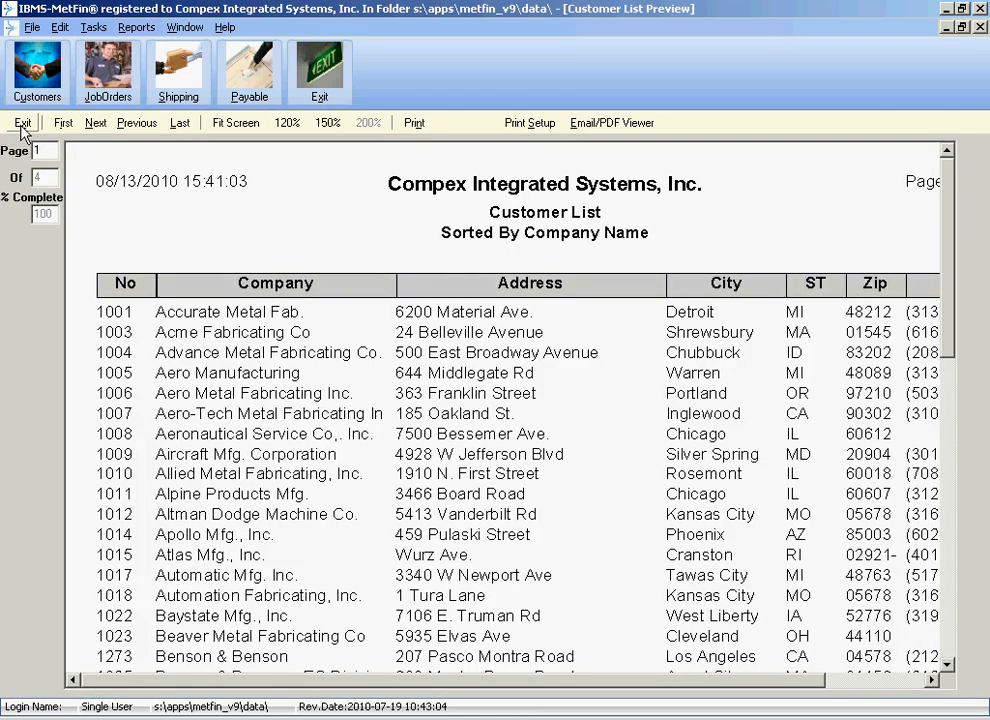
{"action": "left_click", "coordinate": [18, 128]}
{"action": "left_click", "coordinate": [458, 409]}
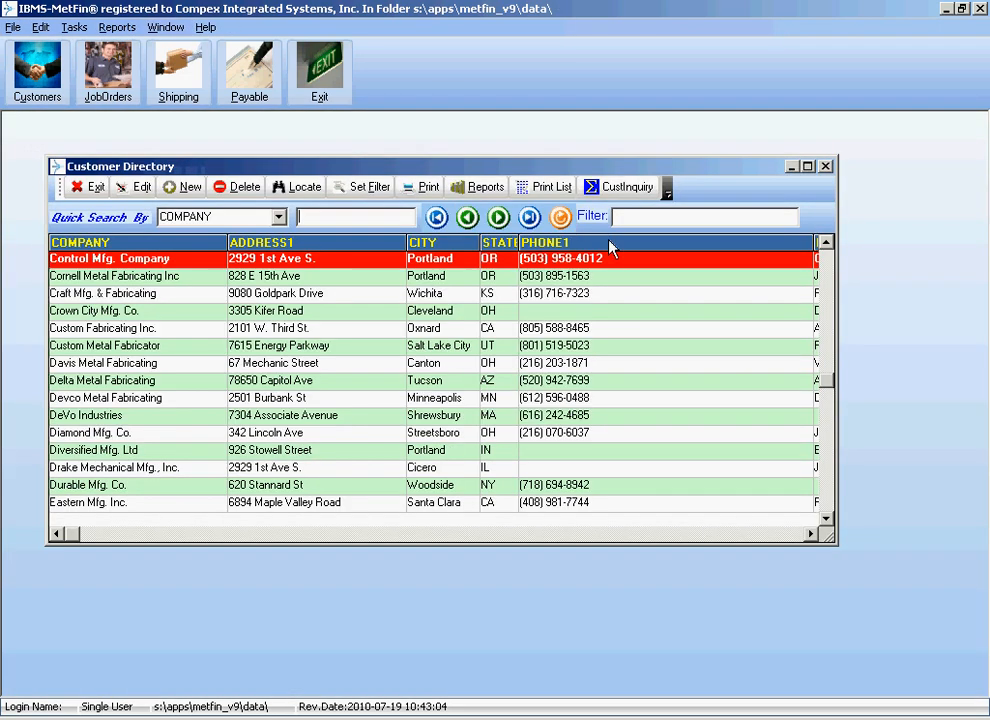
Step: Open the directory's Print Lookup List options, cancel them, and exit the Customer Directory
{"action": "left_click", "coordinate": [548, 187]}
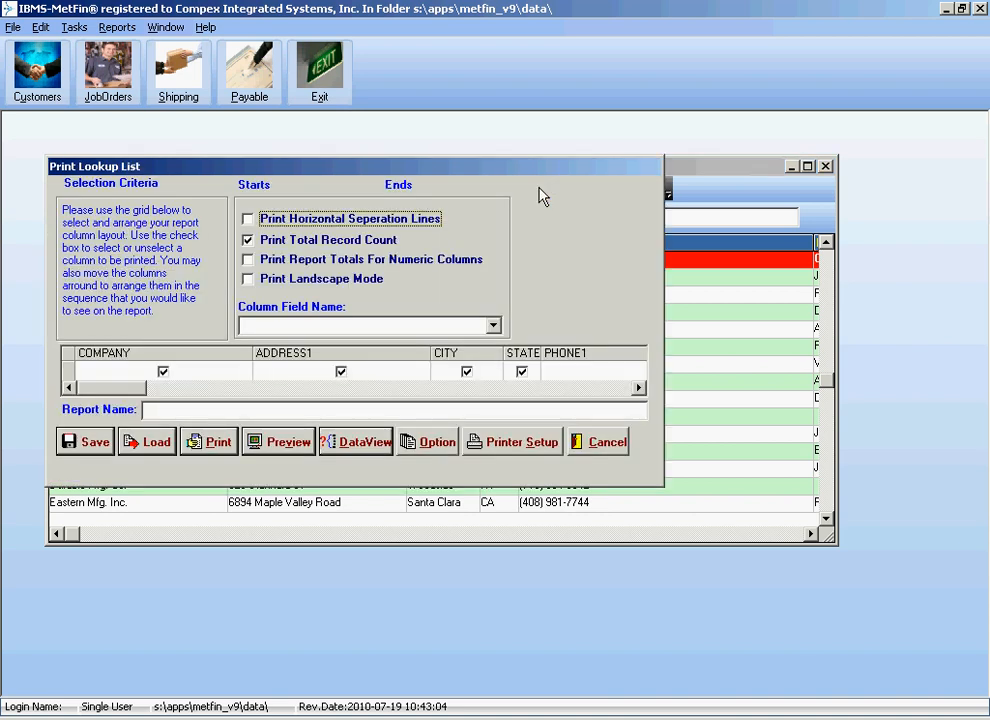
{"action": "left_click", "coordinate": [598, 444]}
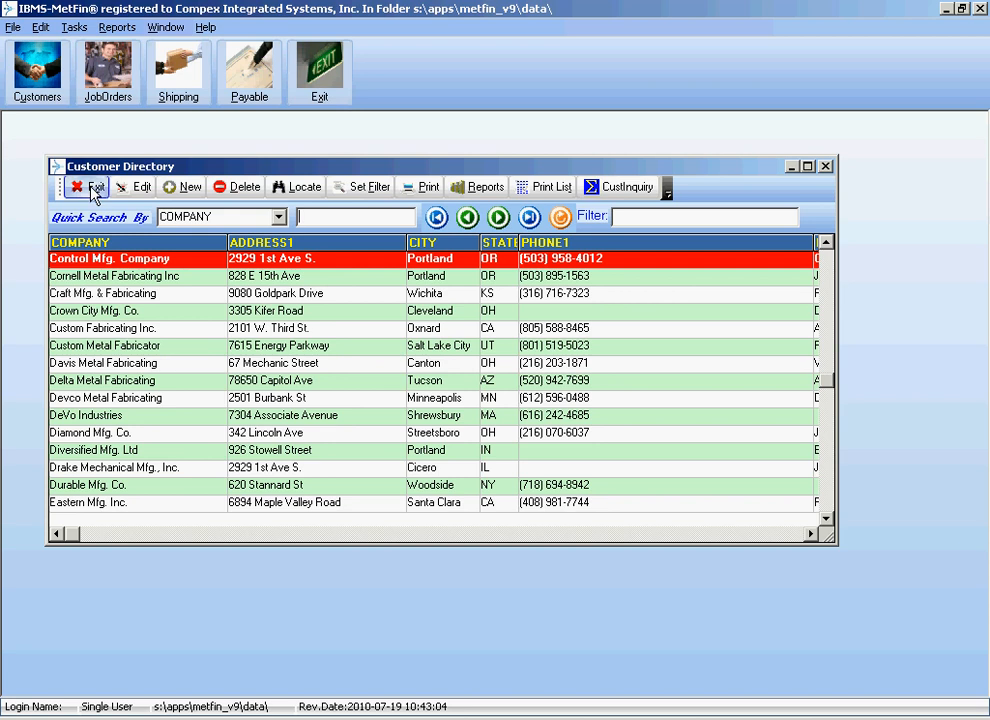
{"action": "left_click", "coordinate": [90, 187]}
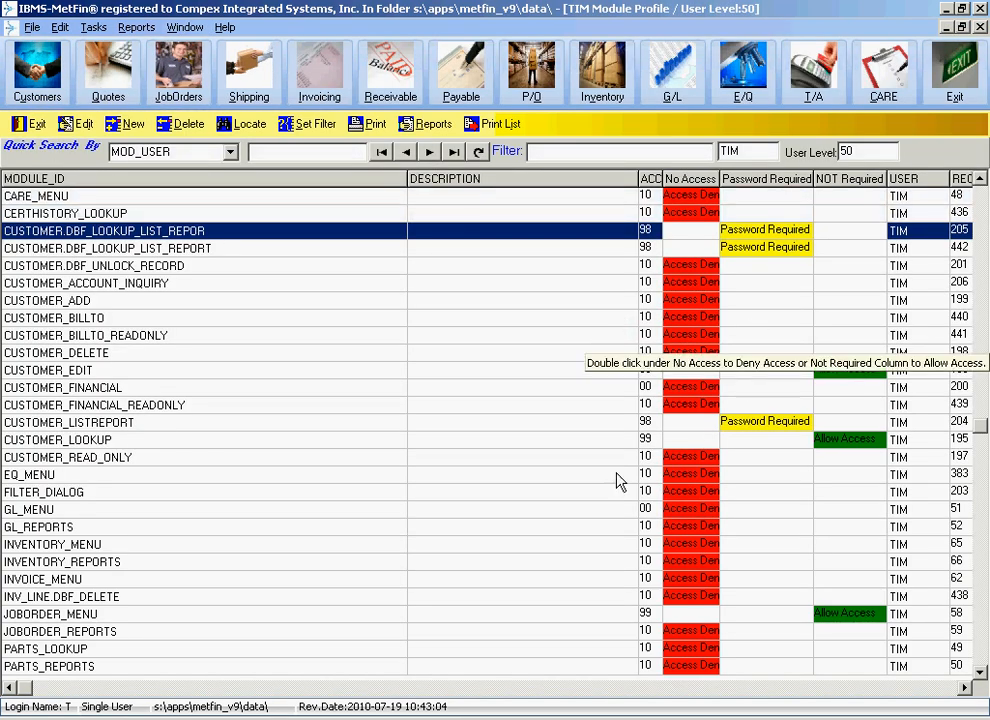
Step: Deny the user access to the CUSTOMER_LISTREPORT module in the module profile
{"action": "left_click", "coordinate": [190, 422]}
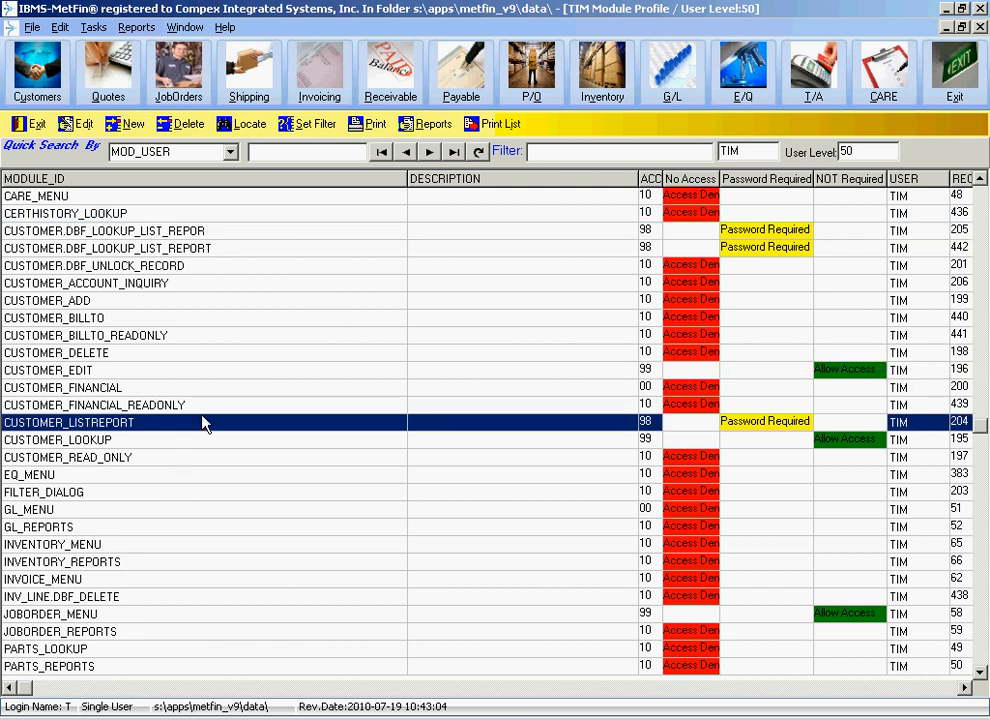
{"action": "key", "text": "Down"}
{"action": "key", "text": "Down"}
{"action": "key", "text": "Down"}
{"action": "key", "text": "Down"}
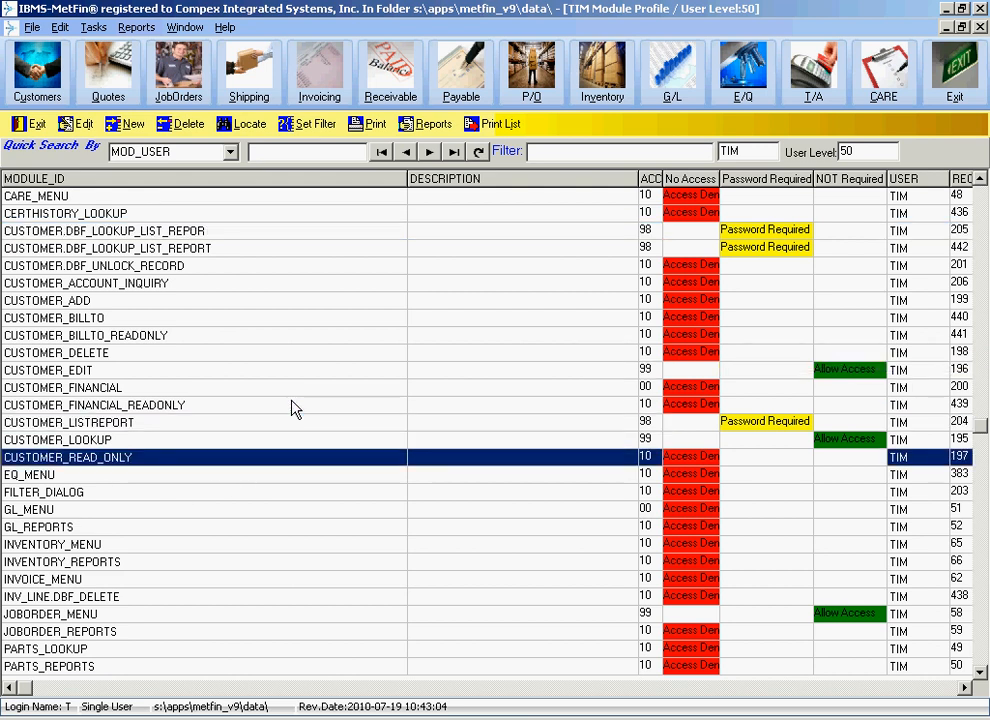
{"action": "key", "text": "Up"}
{"action": "key", "text": "Up"}
{"action": "key", "text": "Up"}
{"action": "key", "text": "Up"}
{"action": "key", "text": "Up"}
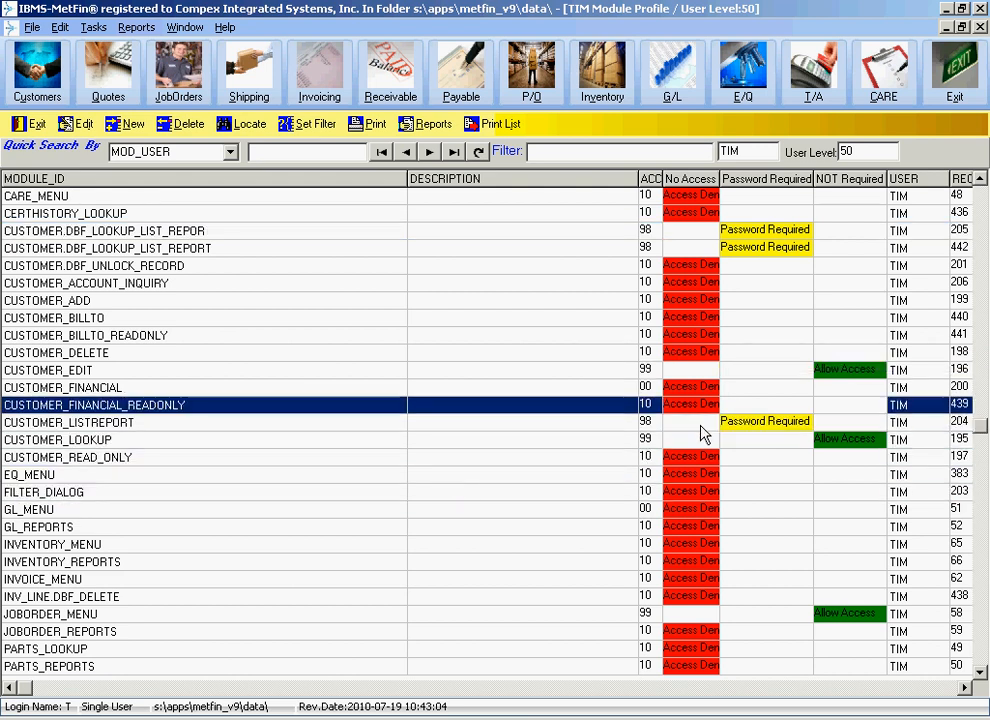
{"action": "key", "text": "Down"}
{"action": "double_click", "coordinate": [698, 428]}
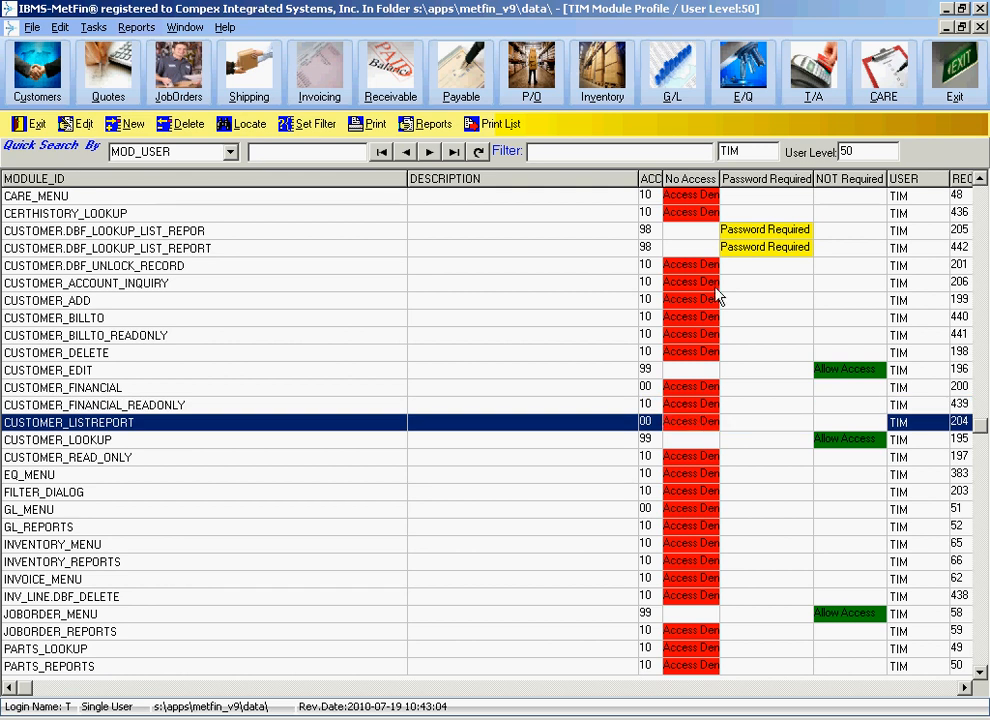
Step: Deny the user access to both CUSTOMER.DBF_LOOKUP_LIST report modules, the truncated REPOR entry and the REPORT entry
{"action": "double_click", "coordinate": [695, 246]}
{"action": "double_click", "coordinate": [693, 236]}
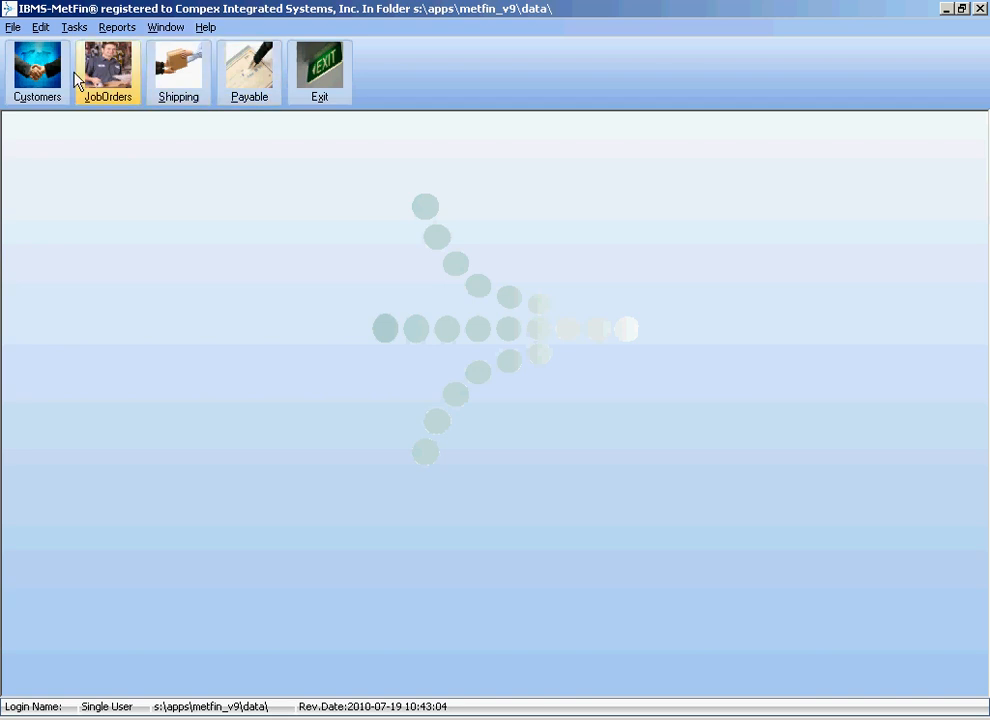
Step: In the restricted user's session, open the Customer Directory, try to print its lookup list, then minimize and maximize the directory window
{"action": "left_click", "coordinate": [42, 72]}
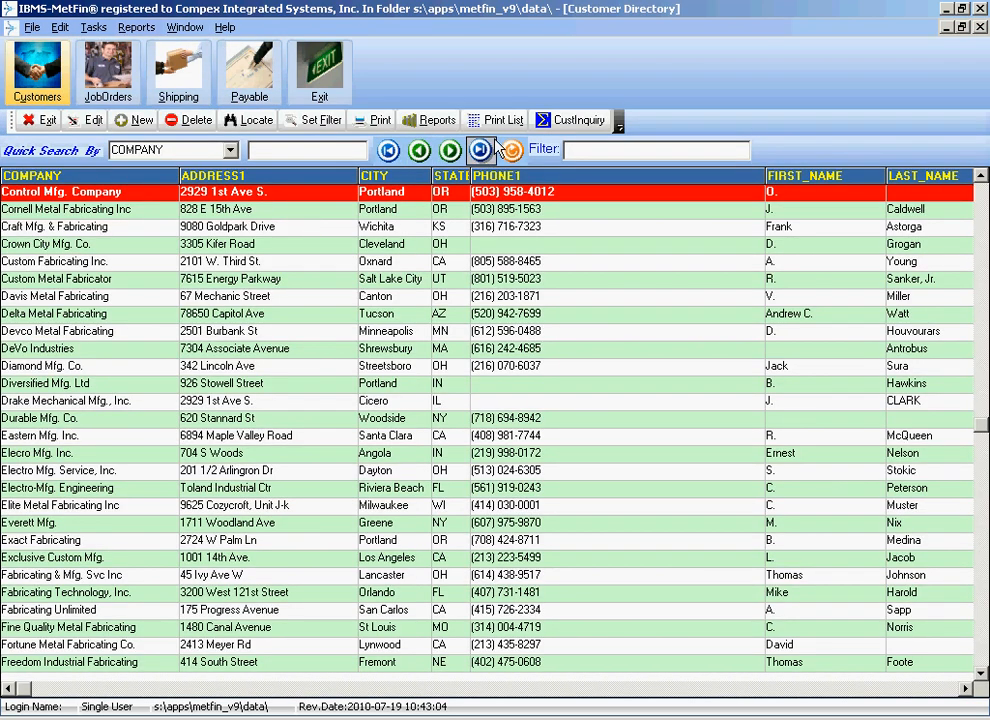
{"action": "left_click", "coordinate": [505, 120]}
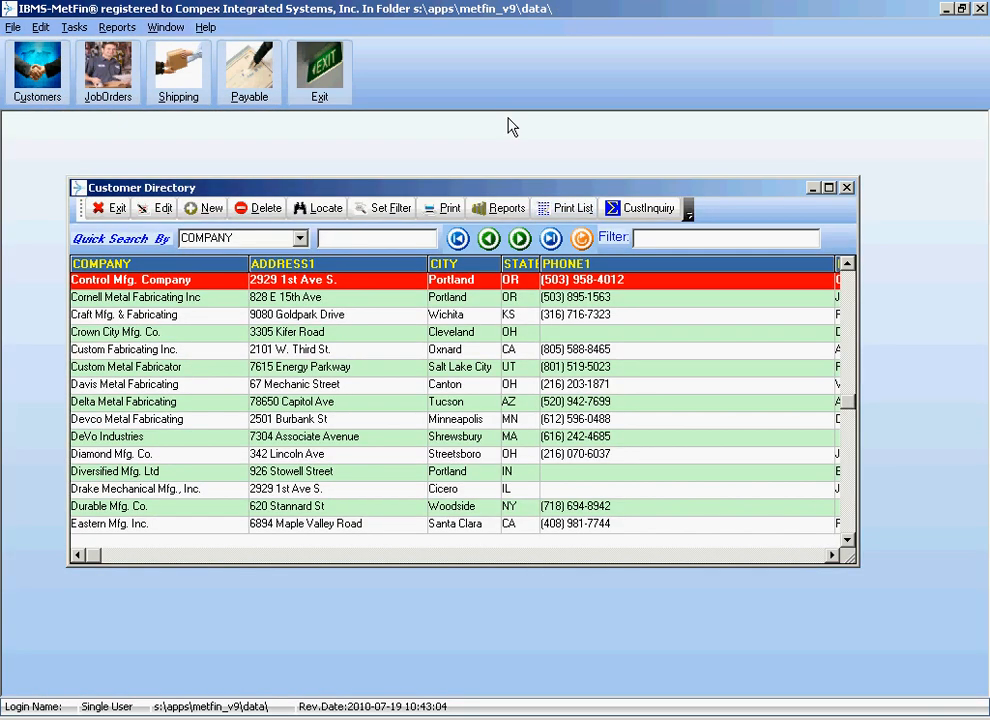
{"action": "left_click", "coordinate": [814, 188]}
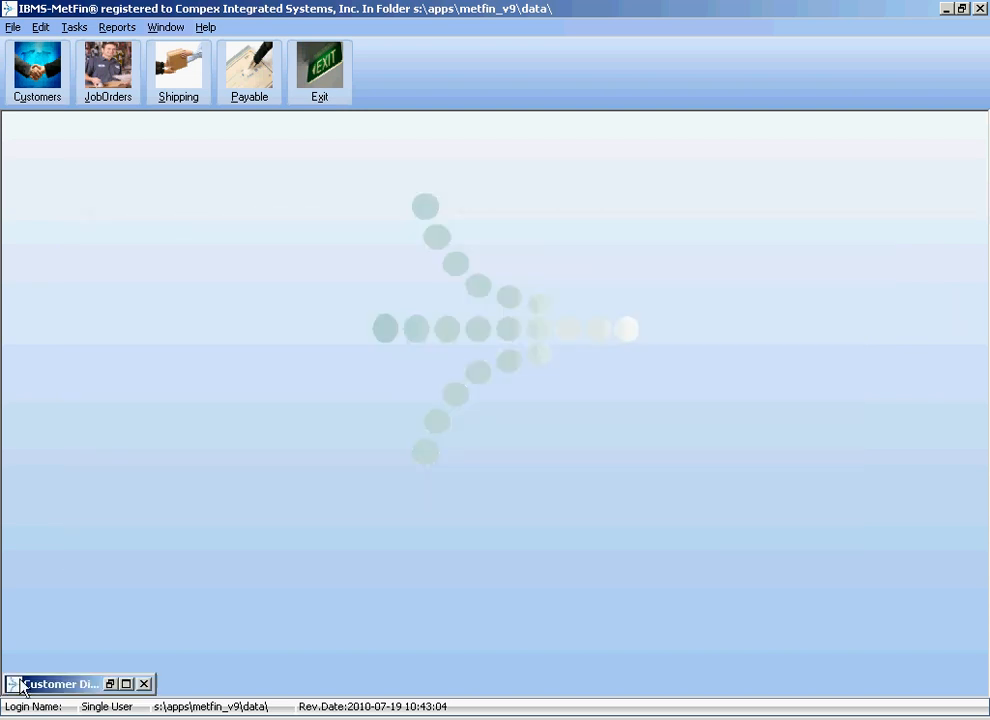
{"action": "left_click", "coordinate": [126, 684]}
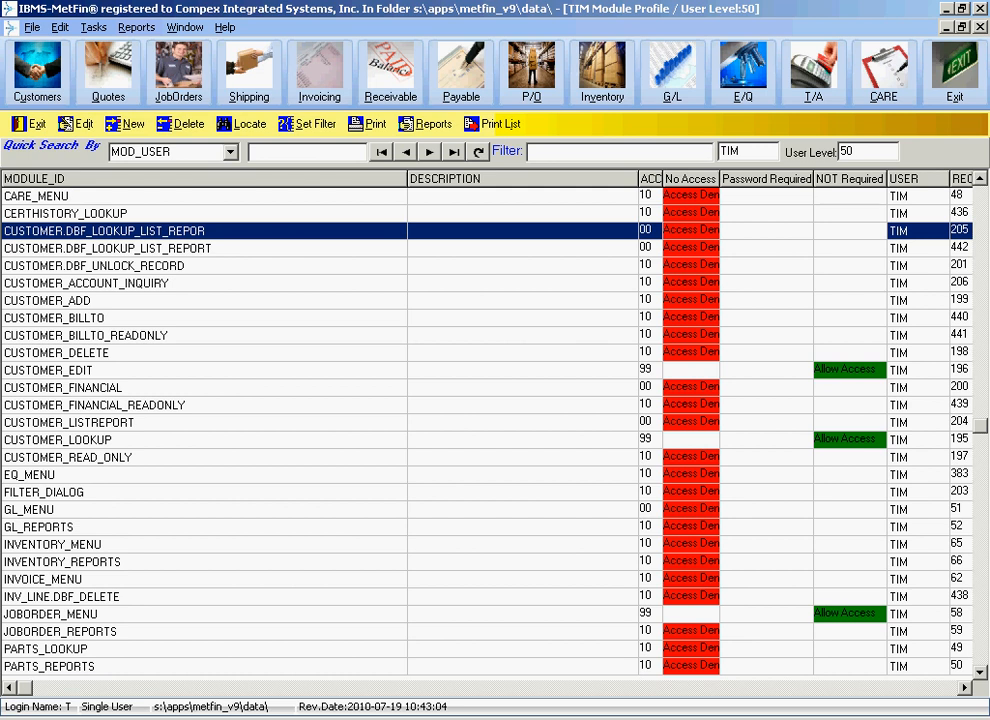
Step: Exit the user's module profile and select the PRODUCTION login in the user security access list
{"action": "left_click", "coordinate": [34, 125]}
{"action": "left_click", "coordinate": [96, 252]}
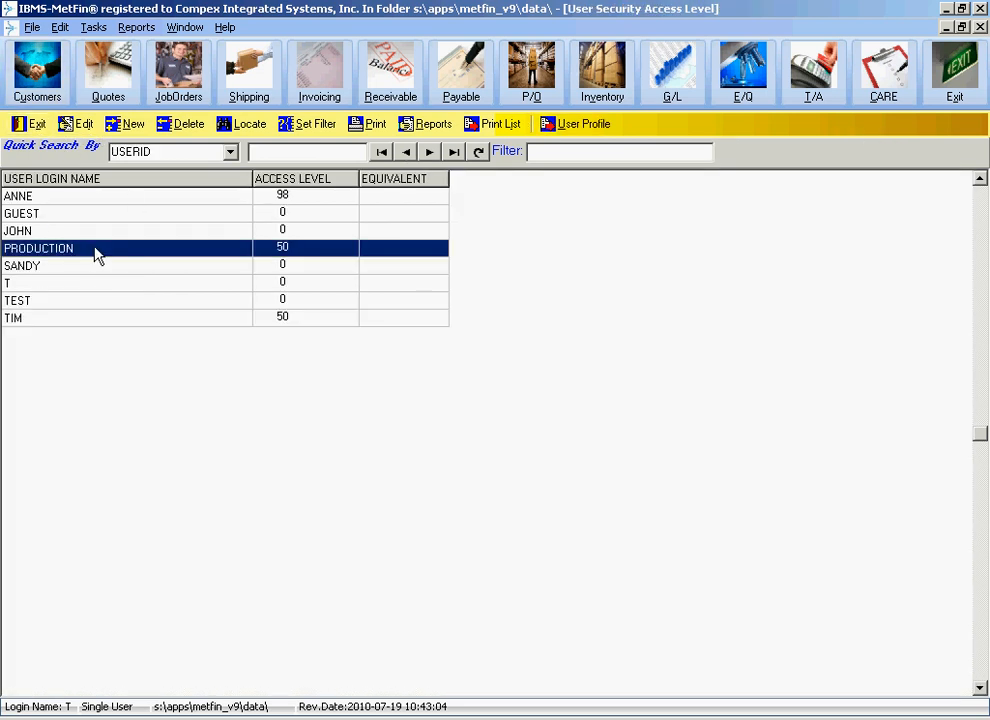